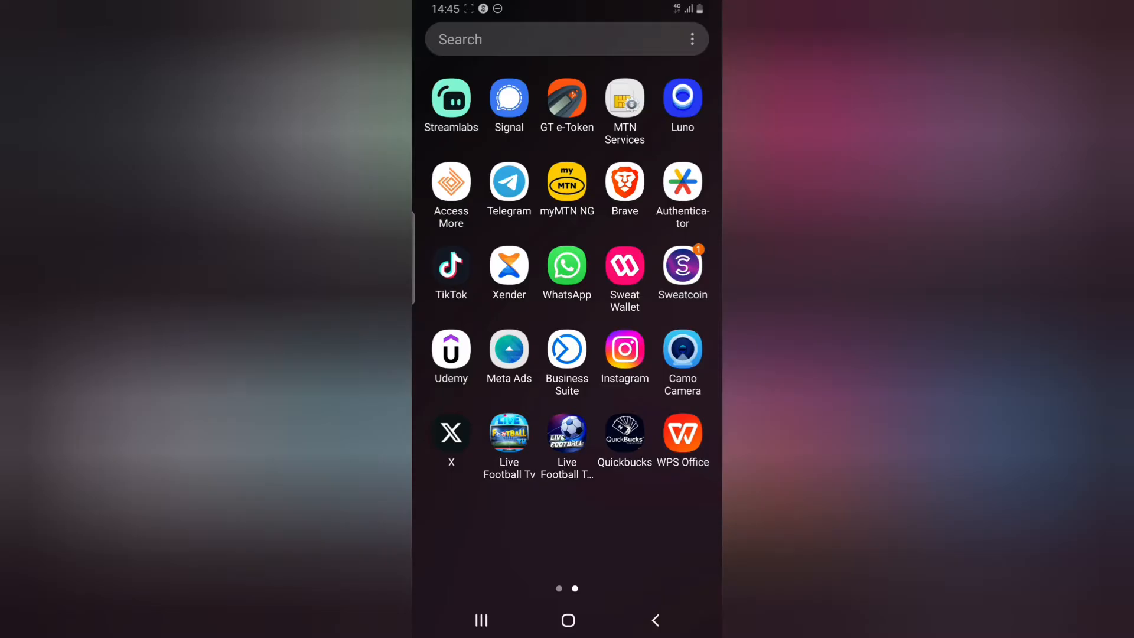
Step: Launch WhatsApp from the home screen so its chat list appears
left_click(566, 266)
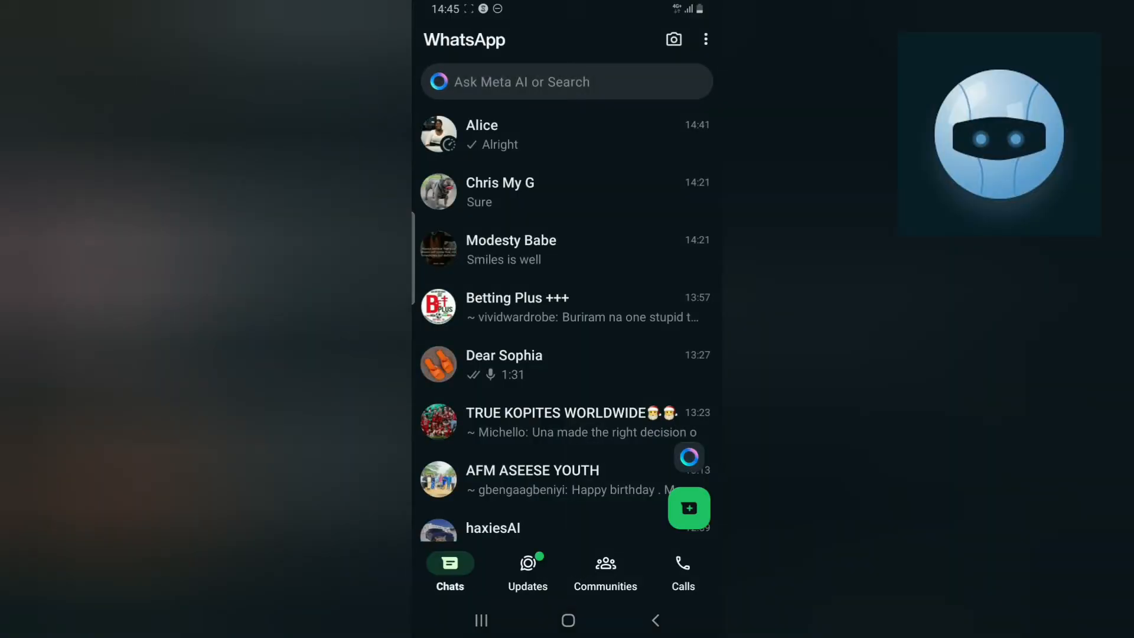
left_click_drag(701, 86, 664, 218)
left_click_drag(702, 85, 706, 39)
Step: Go to Settings from the three-dot menu and show the accounts on this phone
left_click(705, 39)
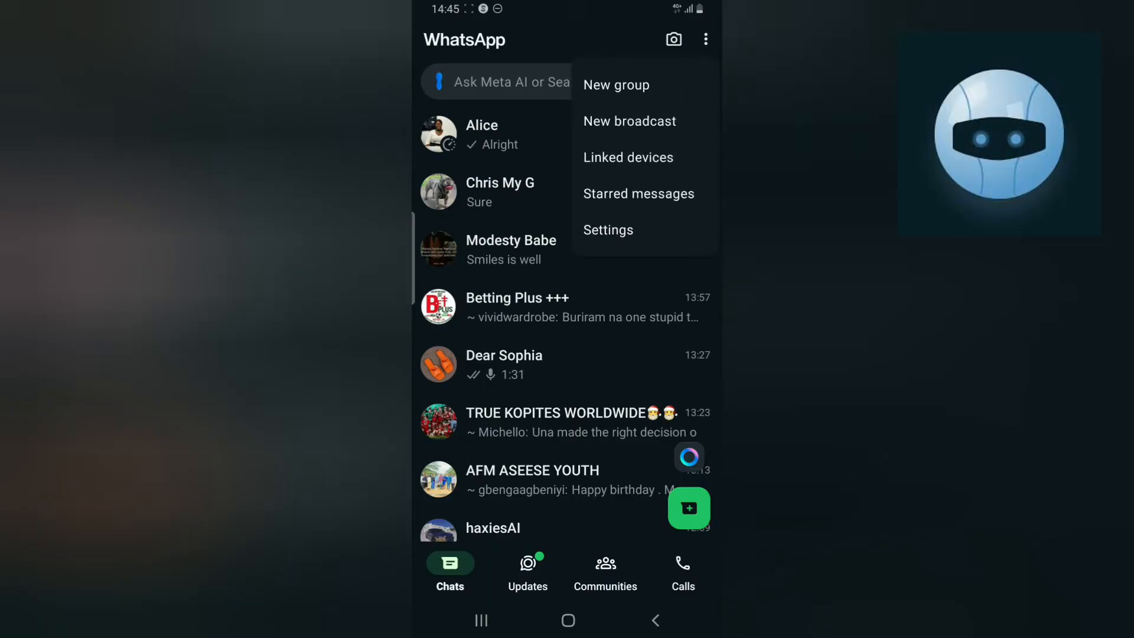
left_click(608, 229)
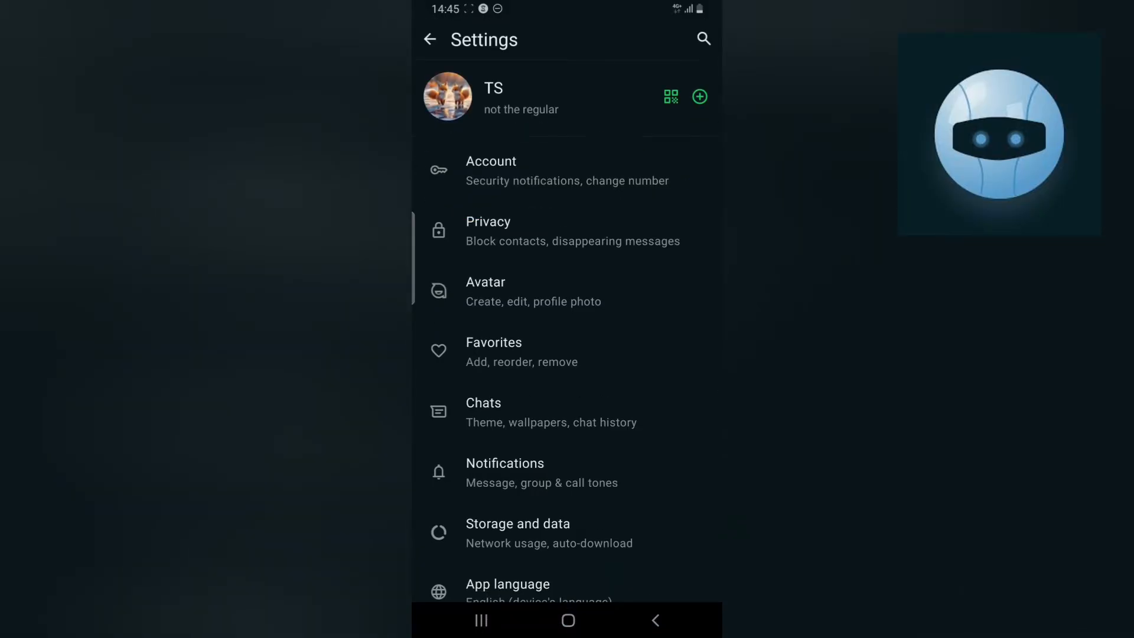
left_click(699, 96)
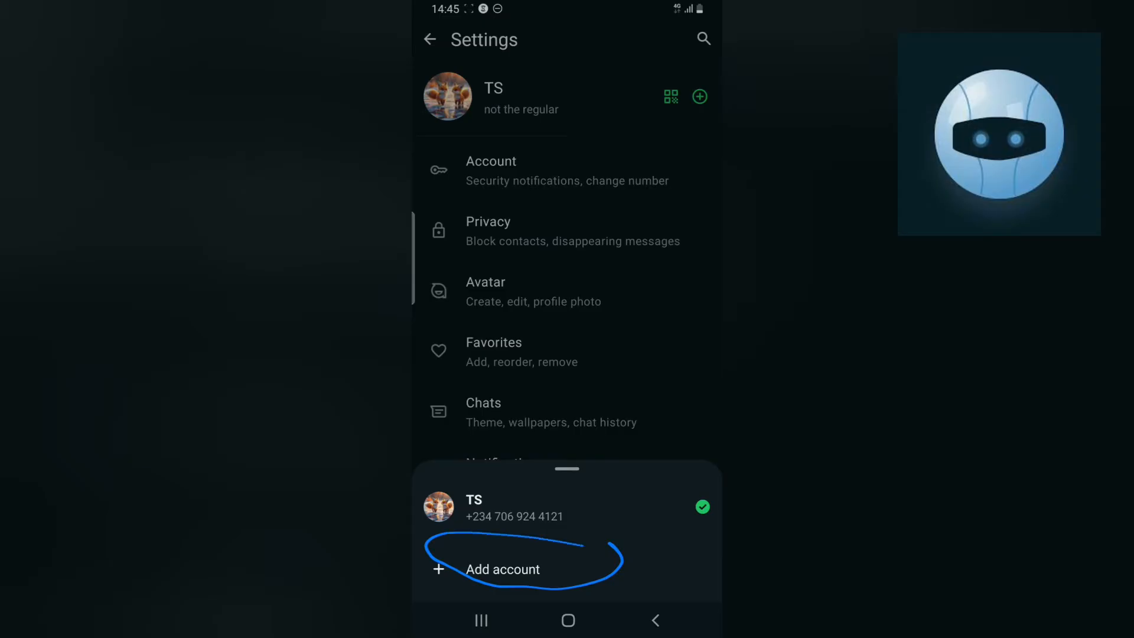
Step: From Account settings, start adding another account to reach the phone-number entry screen
left_click(567, 265)
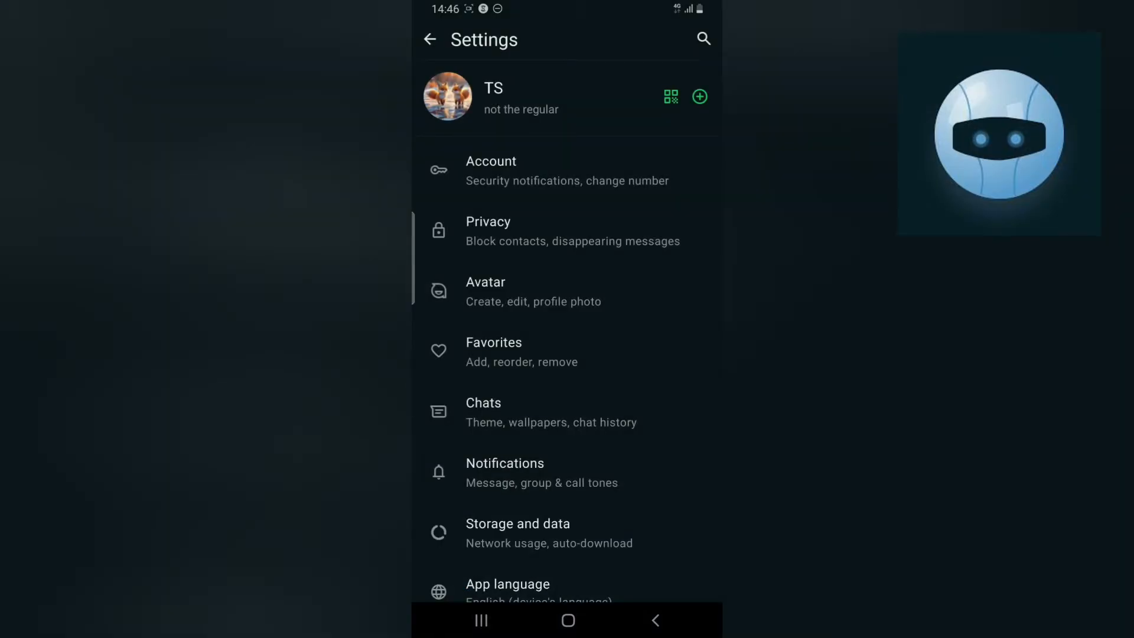
left_click(522, 170)
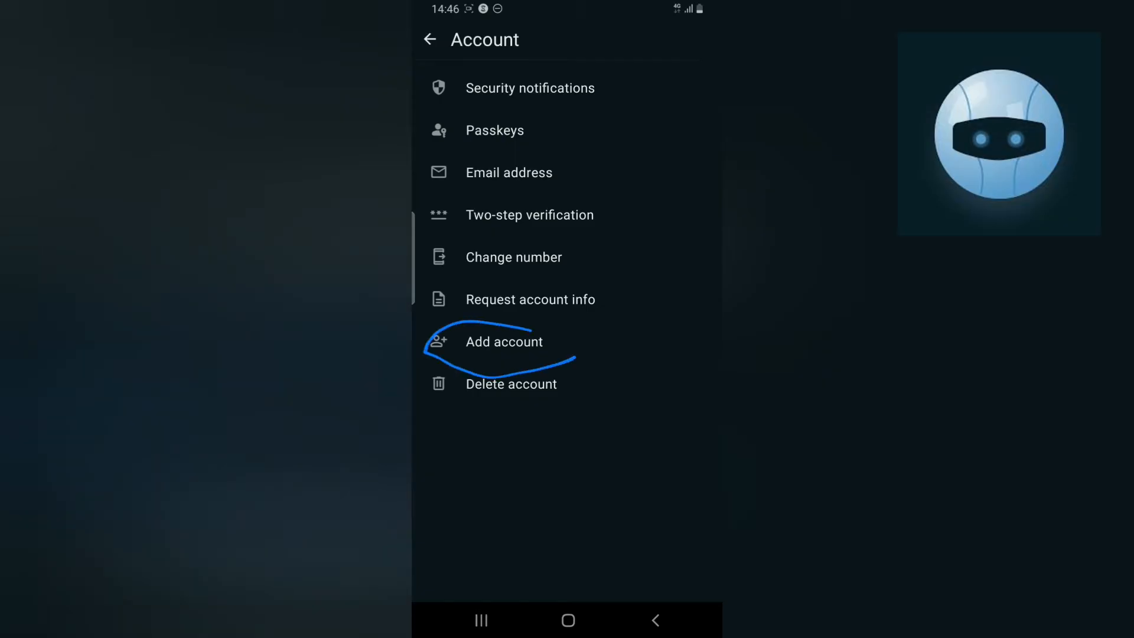
left_click(504, 340)
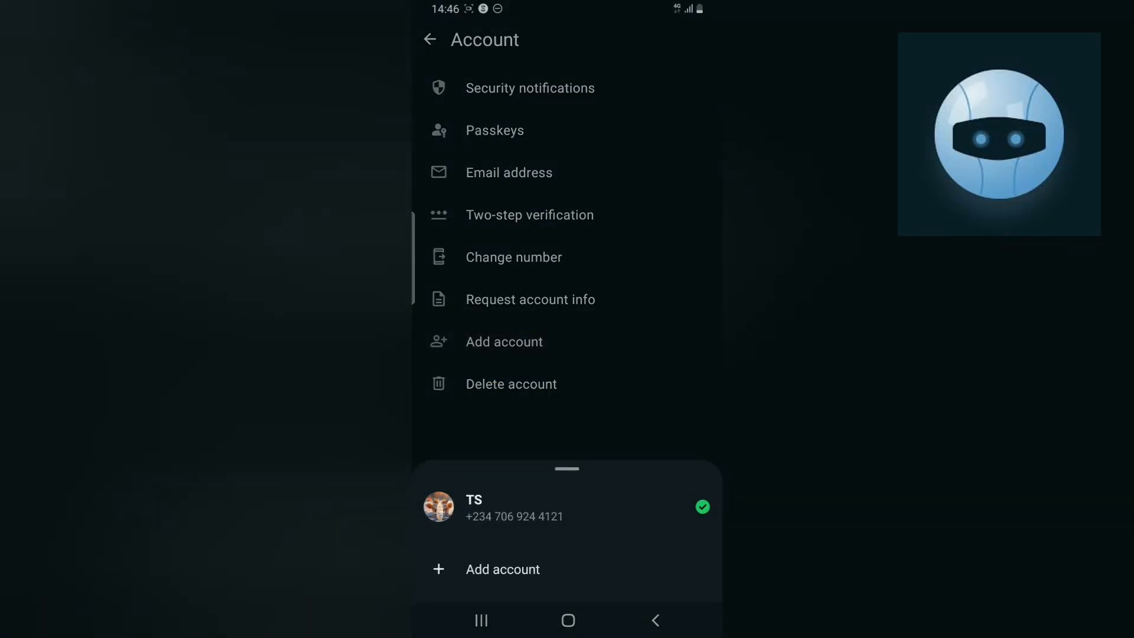
left_click(501, 570)
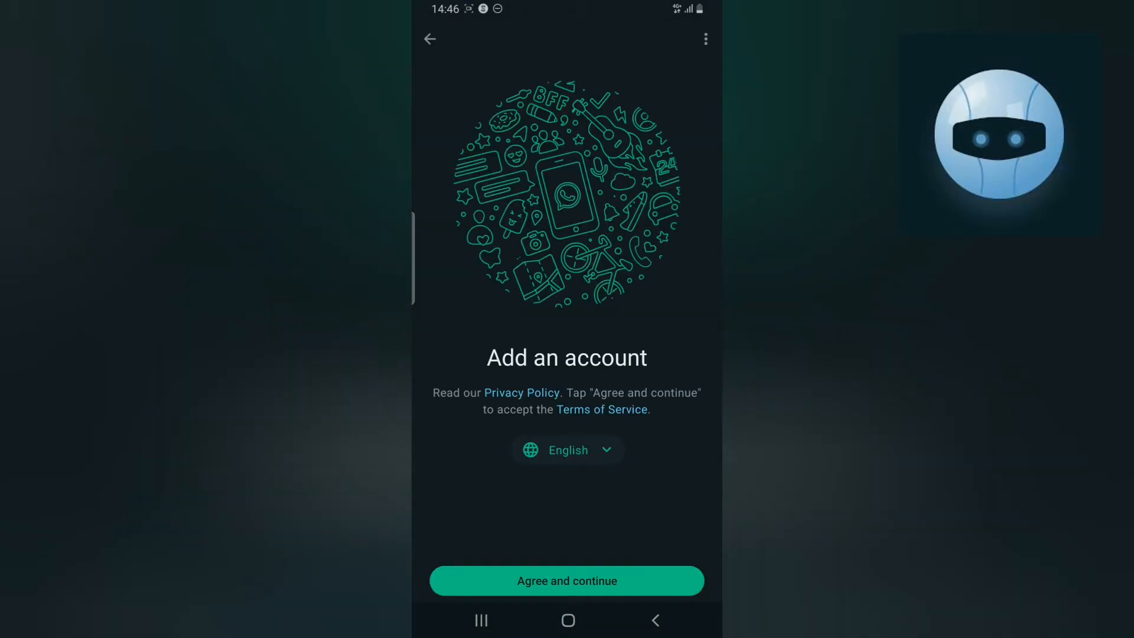
Step: Agree to the terms, then choose Link as companion device from the setup menu
left_click(568, 580)
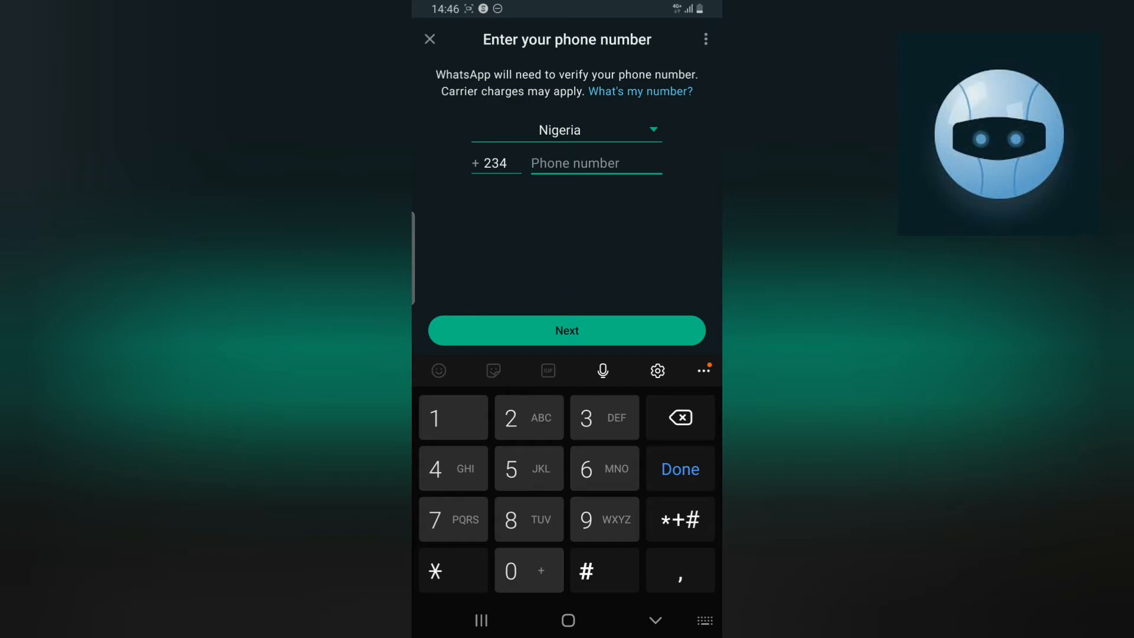
left_click(705, 39)
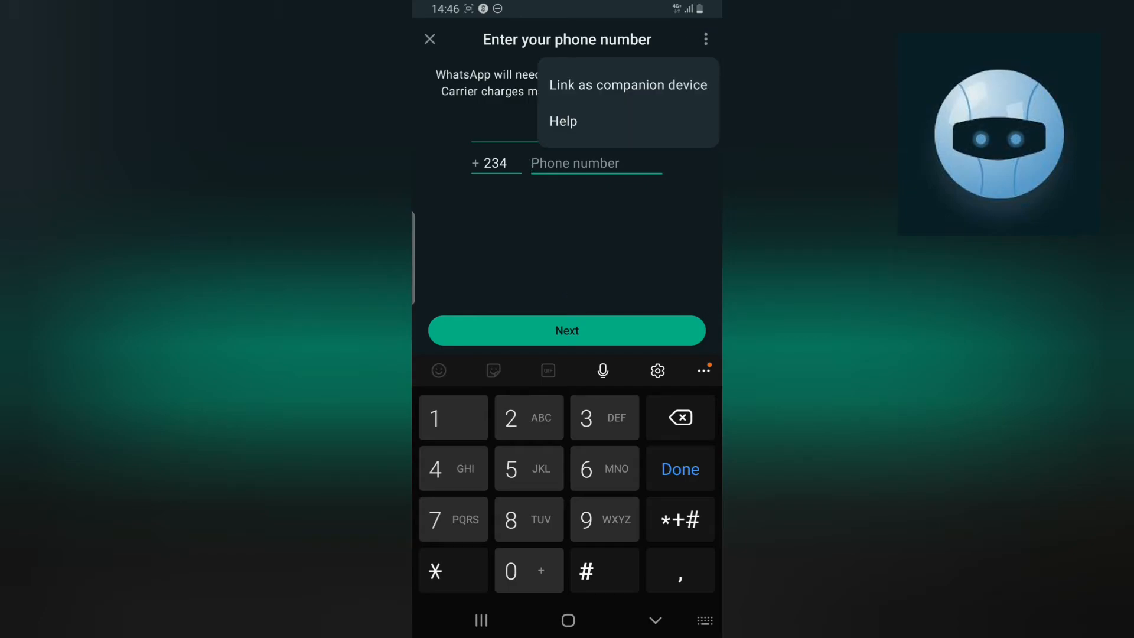
left_click(628, 85)
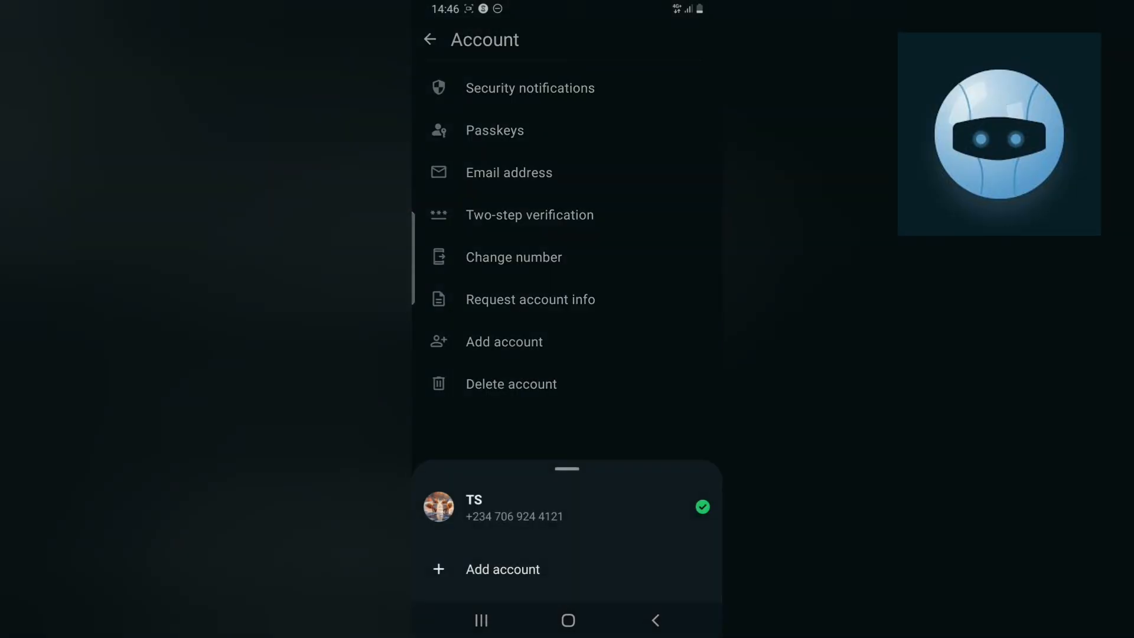
Step: Back out to the chat list and bring up the main options menu
left_click(430, 39)
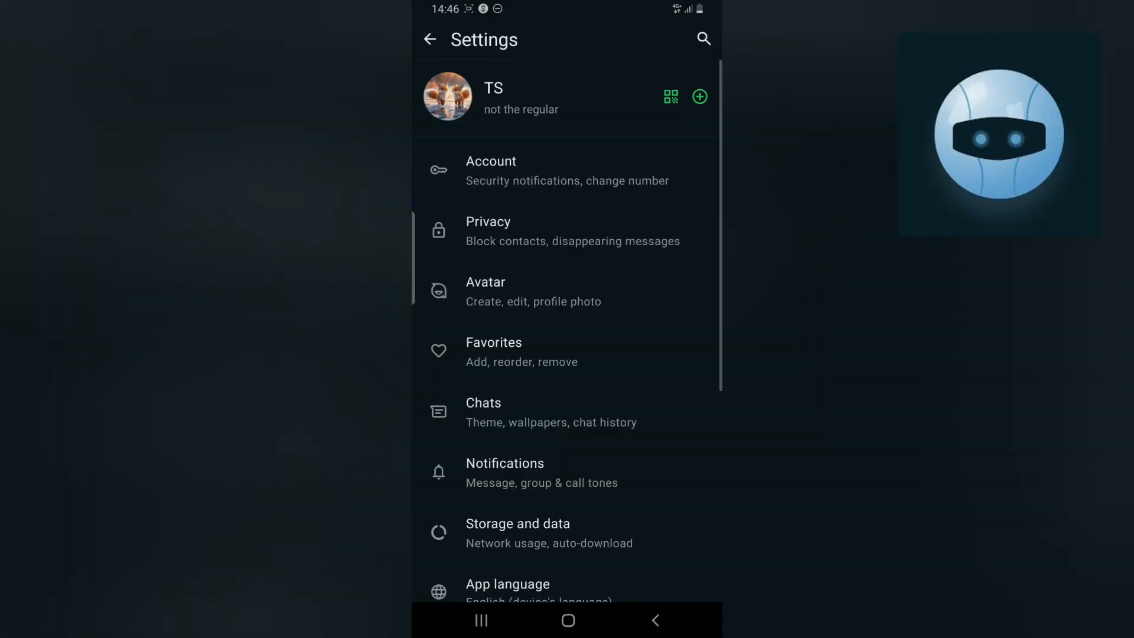
left_click(430, 39)
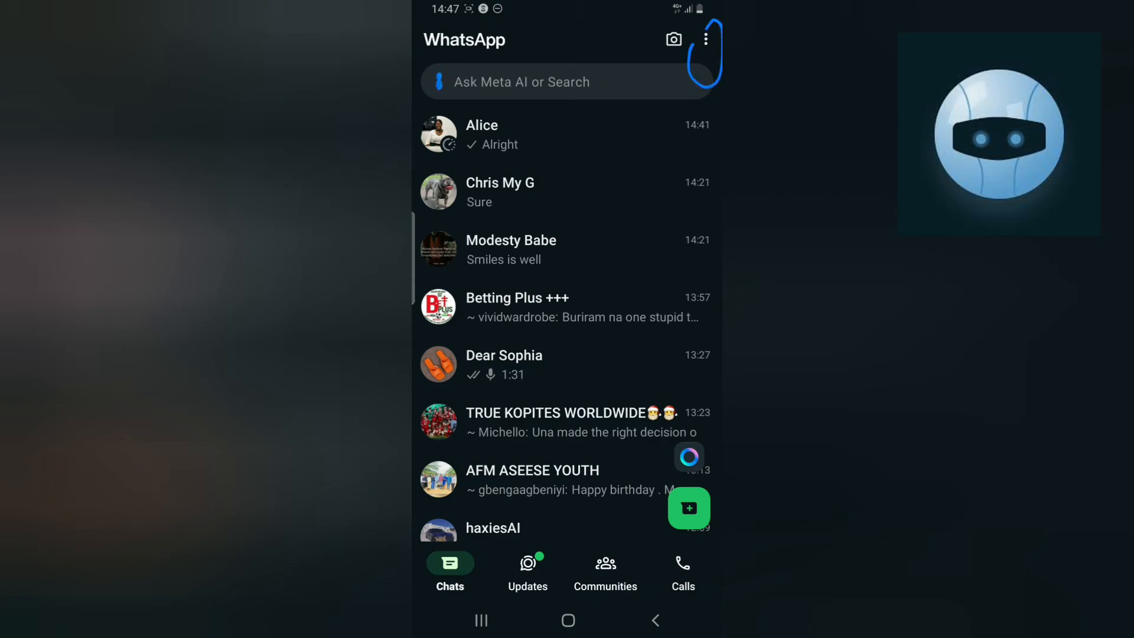
left_click(705, 39)
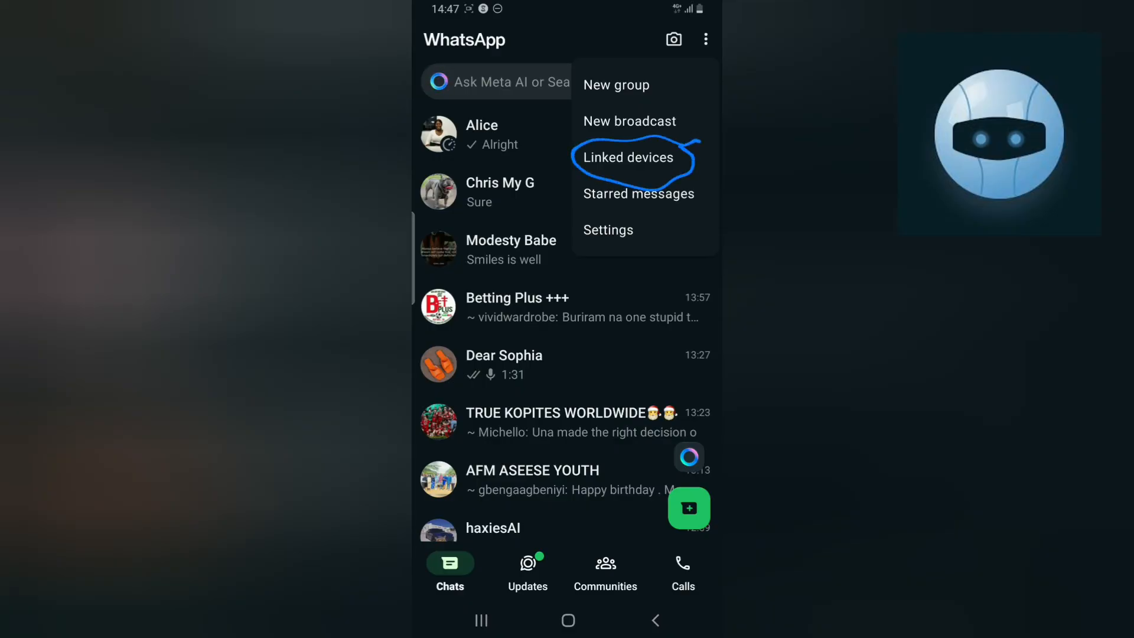
Step: From Linked devices, start linking over mobile data to the QR scanner, then return to Chats
left_click(629, 157)
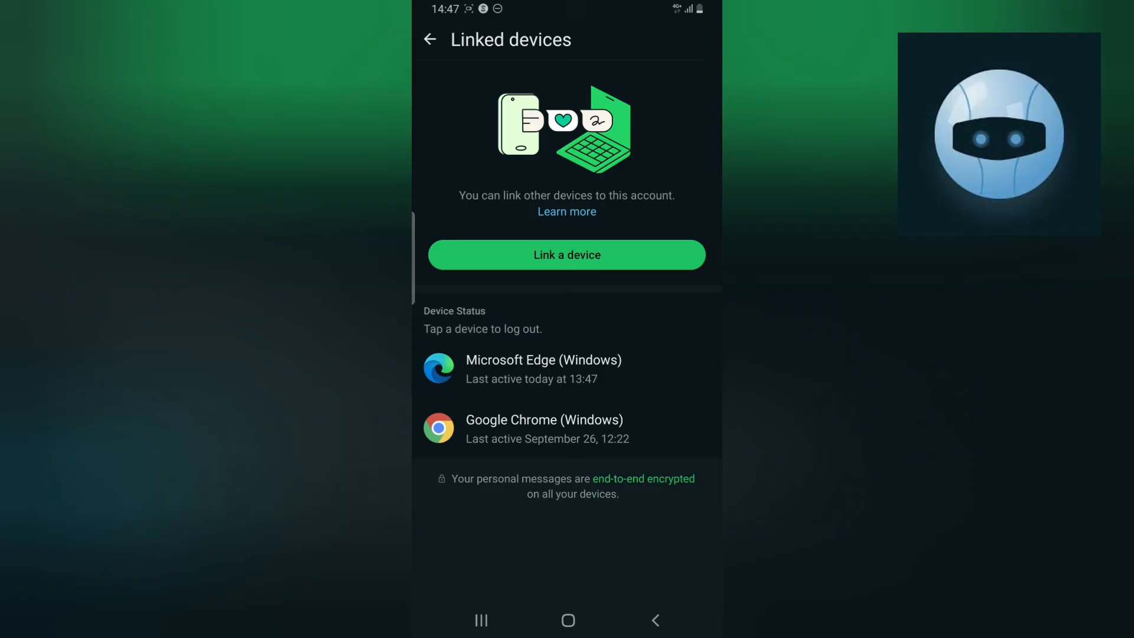
left_click(567, 254)
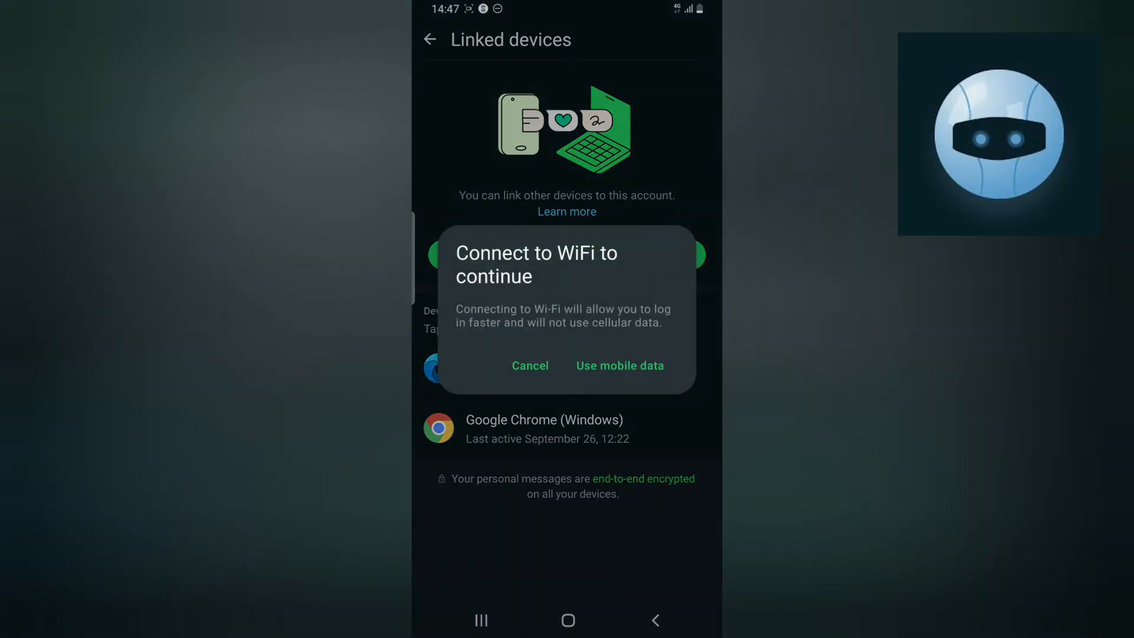
left_click(620, 366)
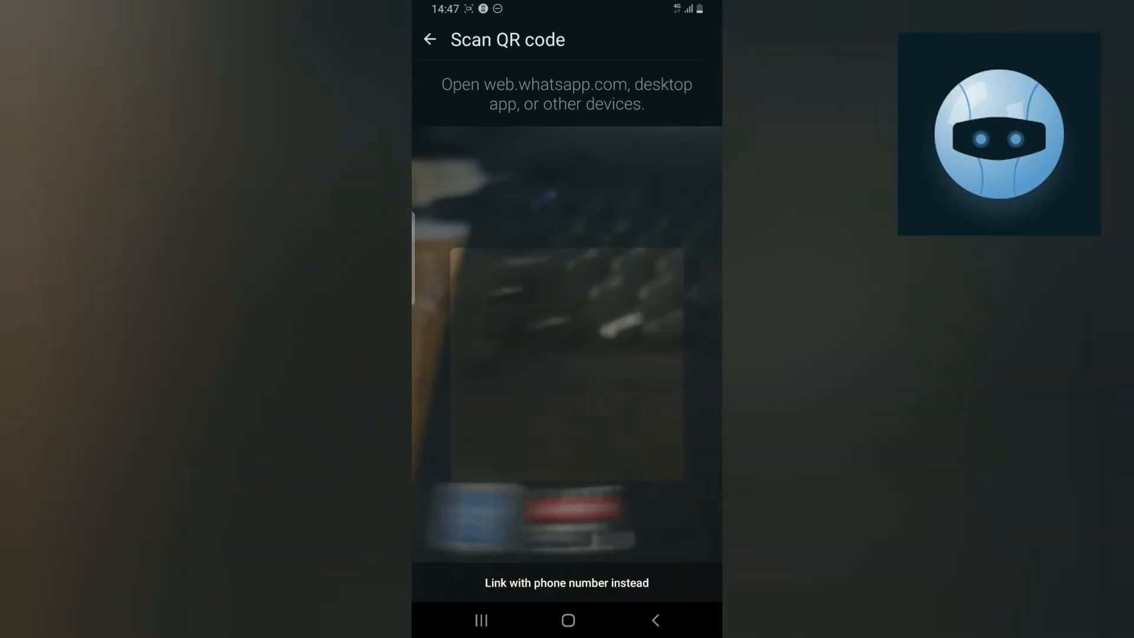
left_click(655, 620)
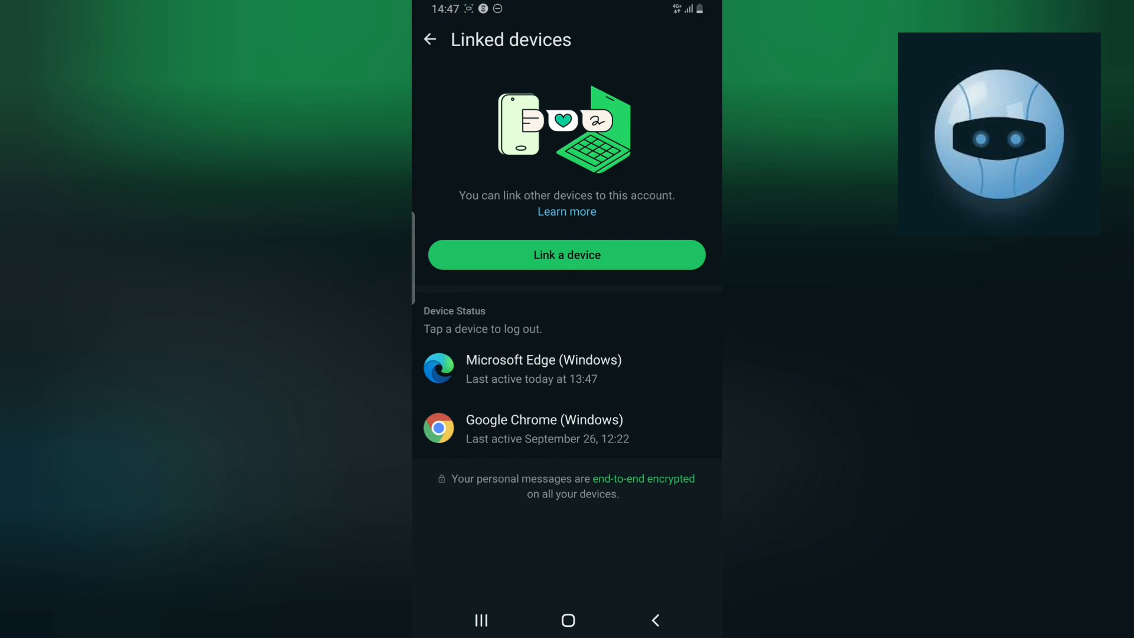
left_click(655, 620)
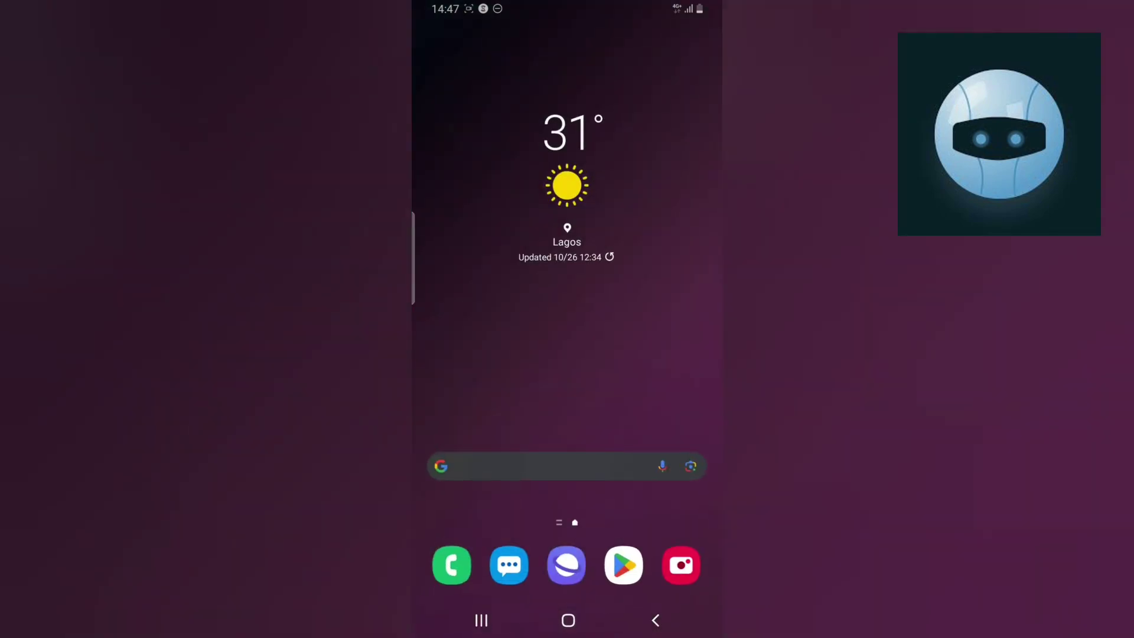
Step: Leave WhatsApp for the Android home screen
left_click(567, 620)
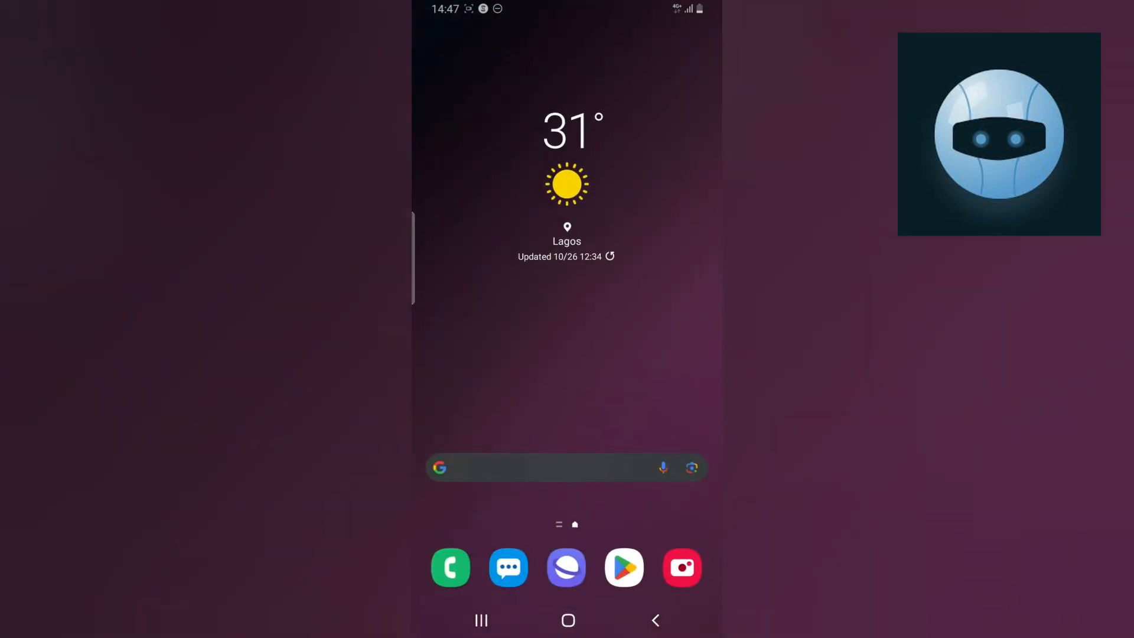